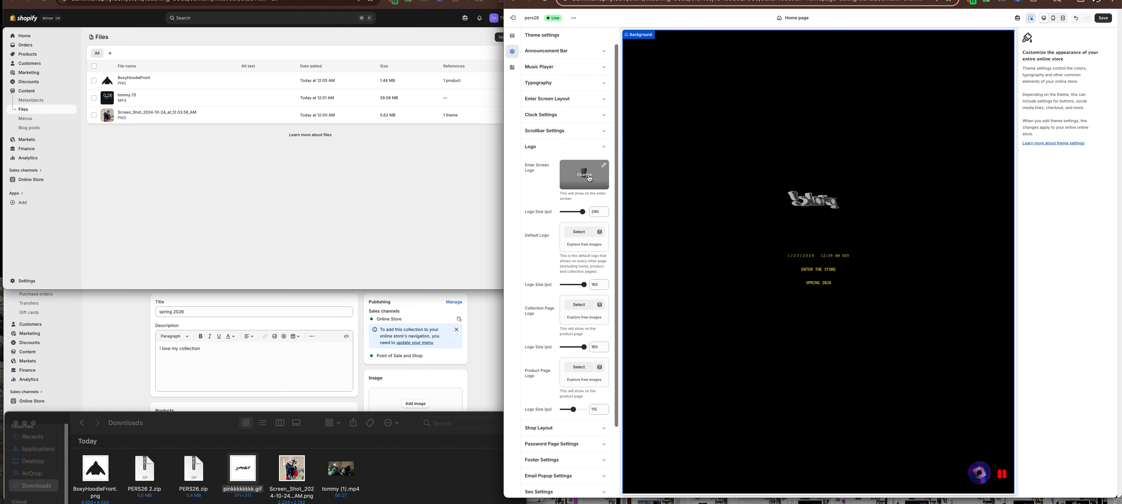
Set the enter screen logo size to 170 px.
mouse_move(589, 179)
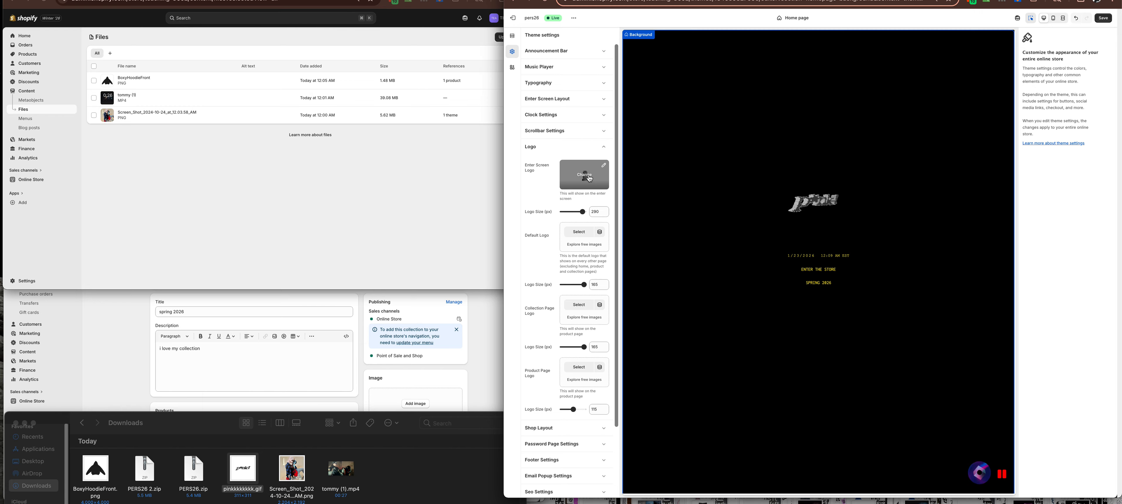
drag(581, 214, 574, 213)
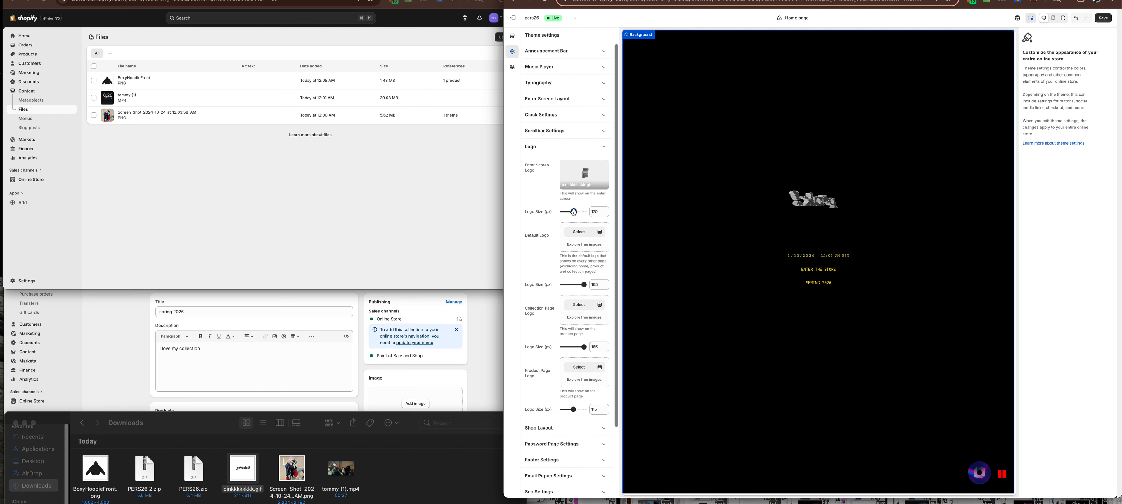
Set the footer header text to "I LOVE MONEY" in the theme's footer settings.
click(542, 460)
scroll(818, 305, down, 2)
scroll(566, 262, down, 4)
double_click(546, 103)
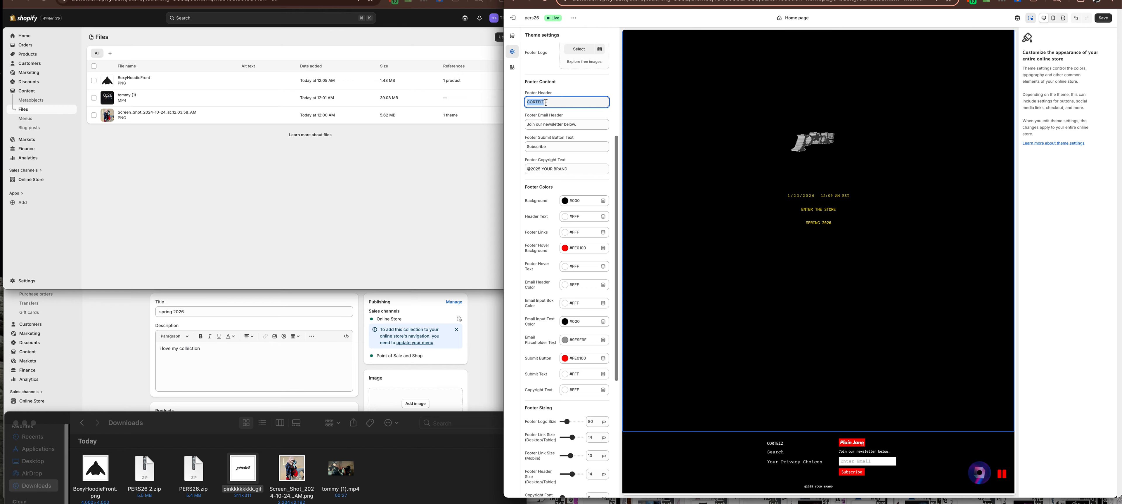
text(I LOVE MONE)
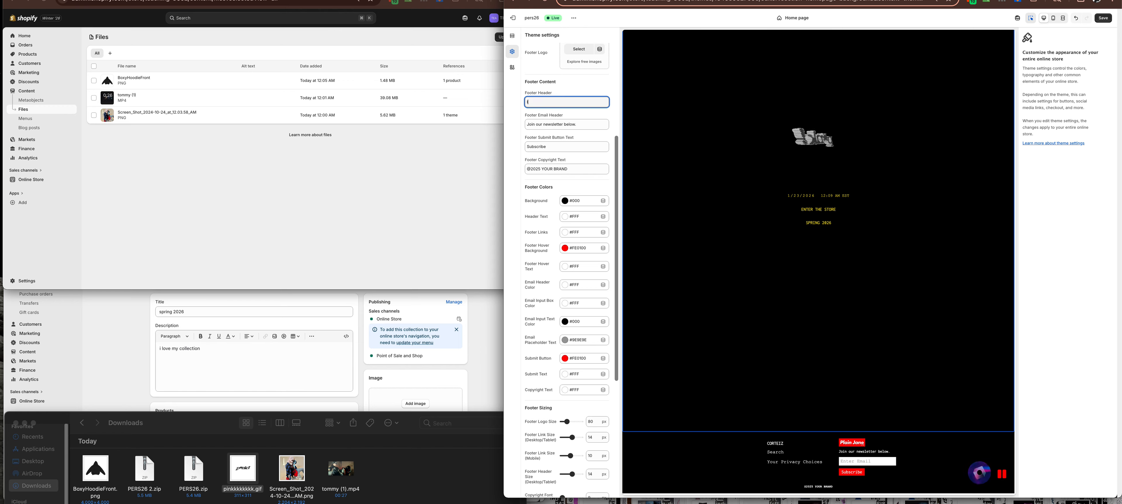
text(Y)
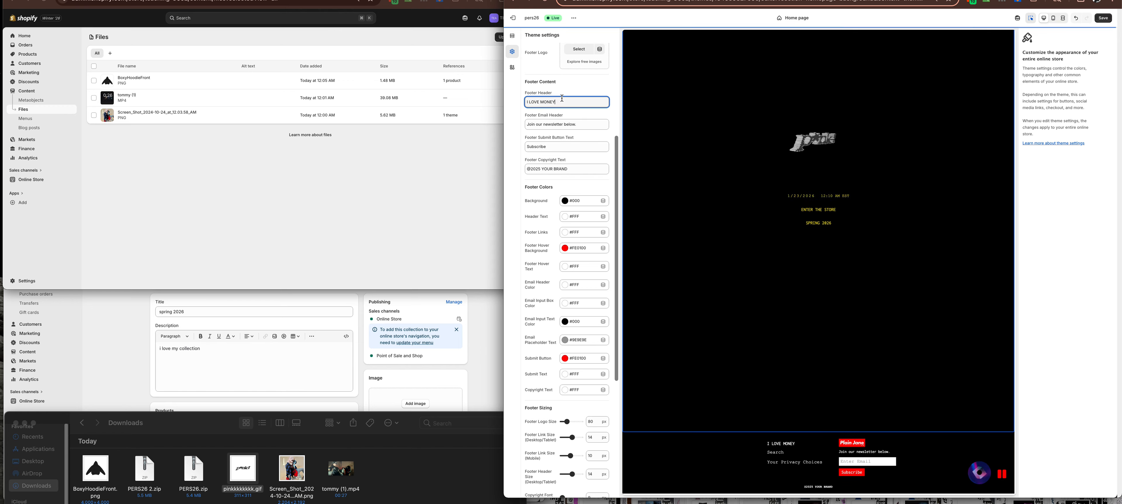
Replace the footer header text with "I LOVE GOD" and save the theme changes.
drag(548, 102, 558, 102)
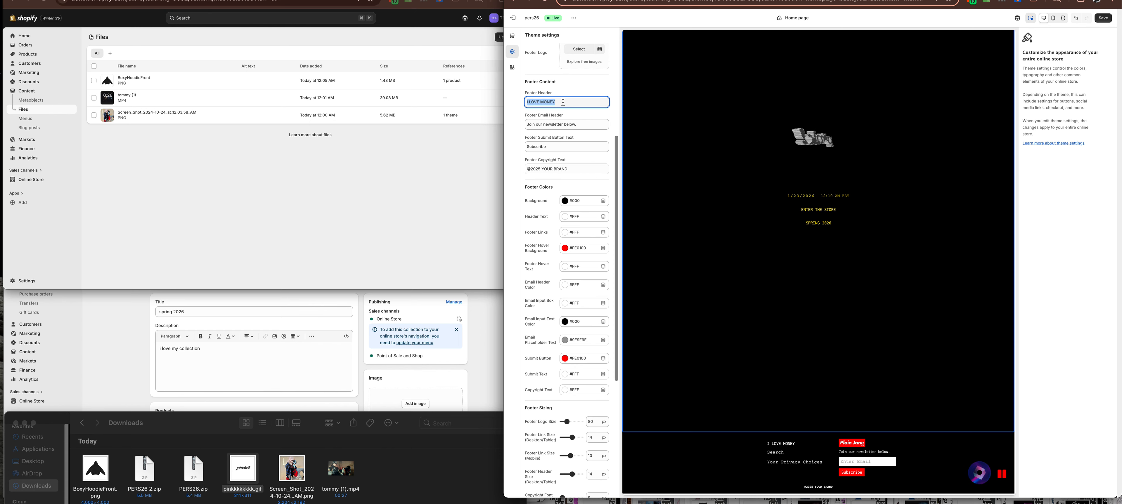
key(BackSpace)
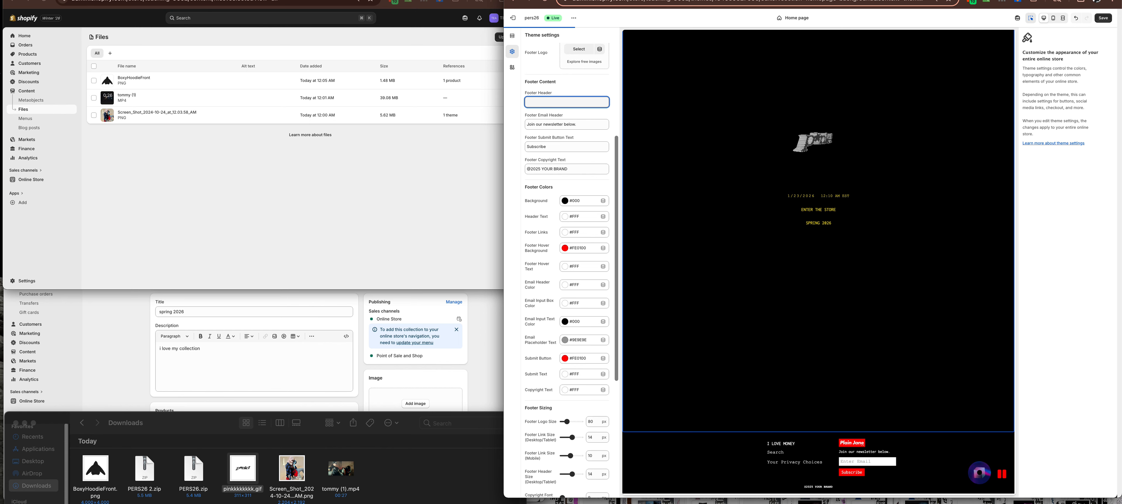
text(I LOVE GODE)
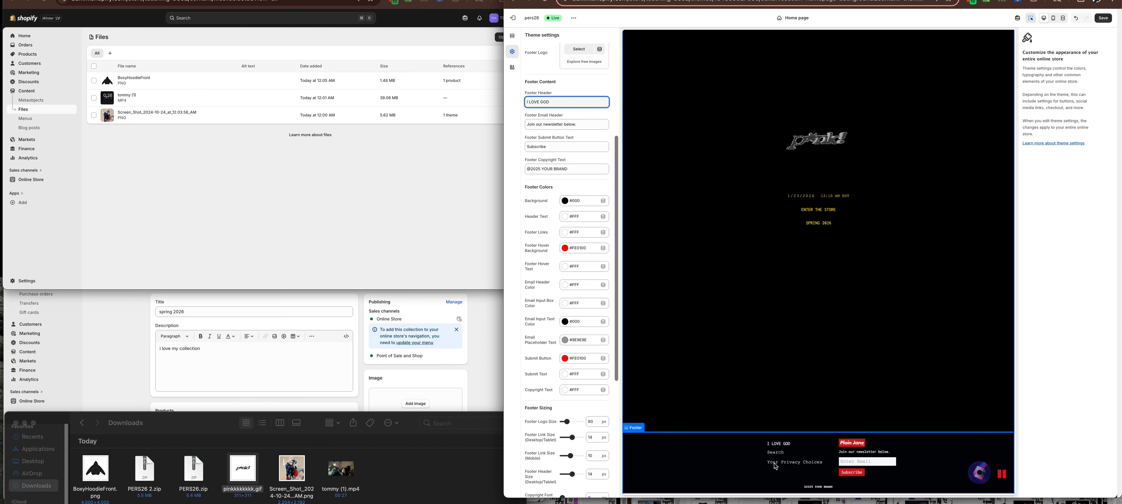
click(217, 199)
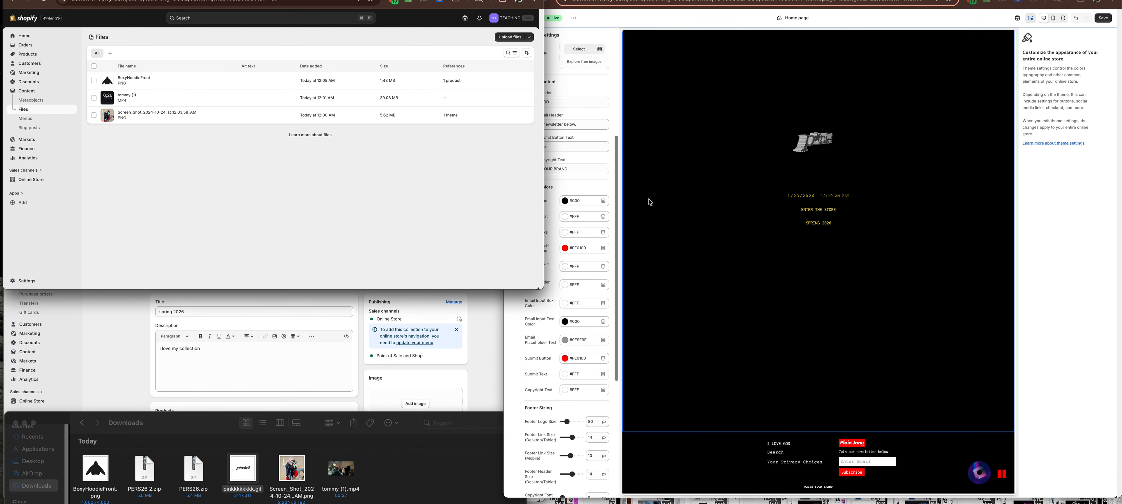
click(598, 91)
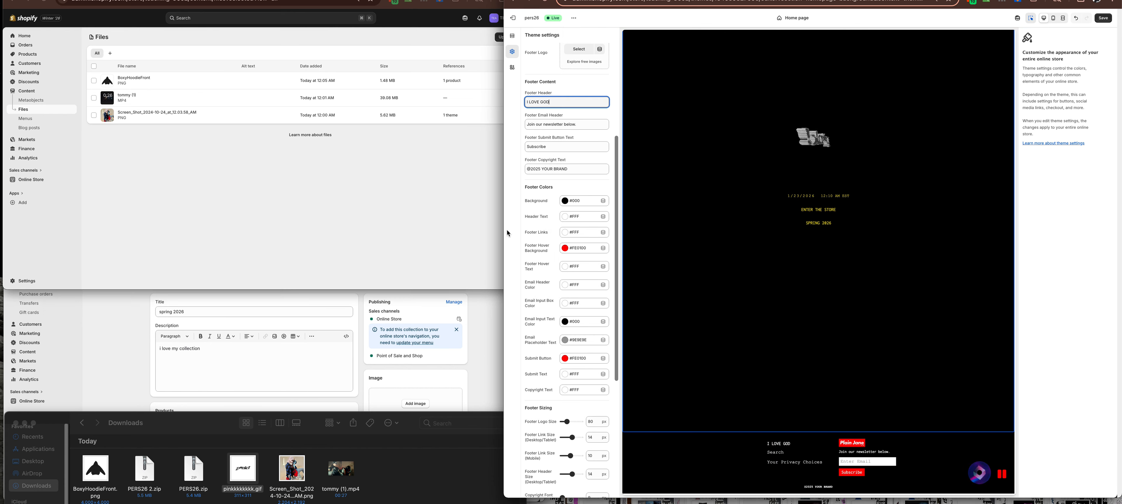
scroll(541, 246, down, 2)
scroll(541, 243, down, 10)
key(super+s)
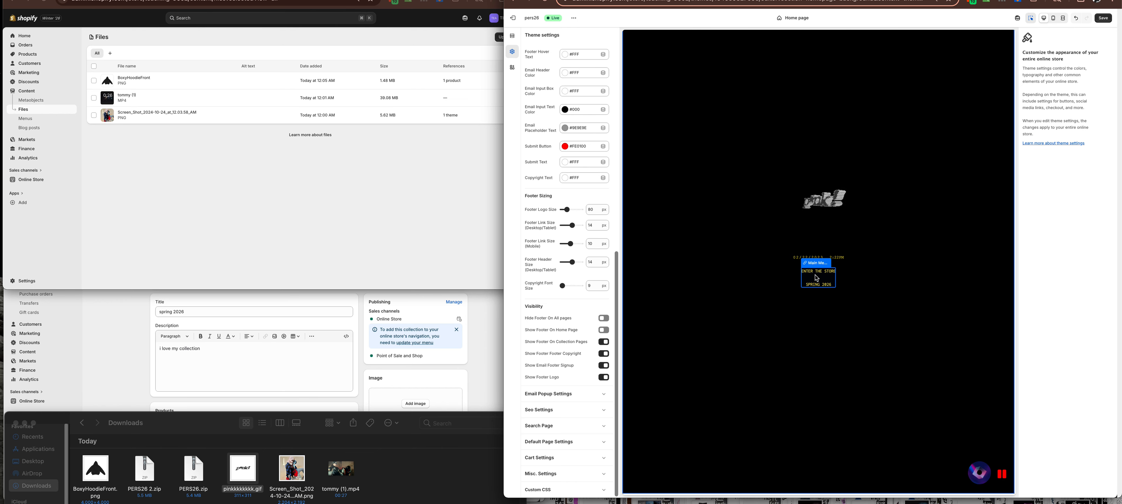
key(super+s)
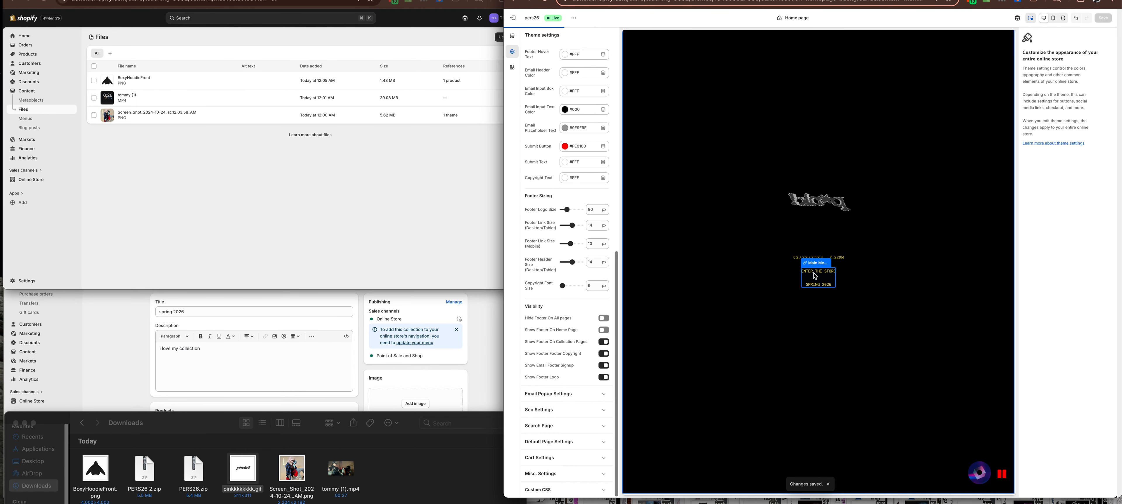
Follow the ENTER THE STORE link in the preview to the Collection list page and dismiss the restore-session notice.
click(814, 275)
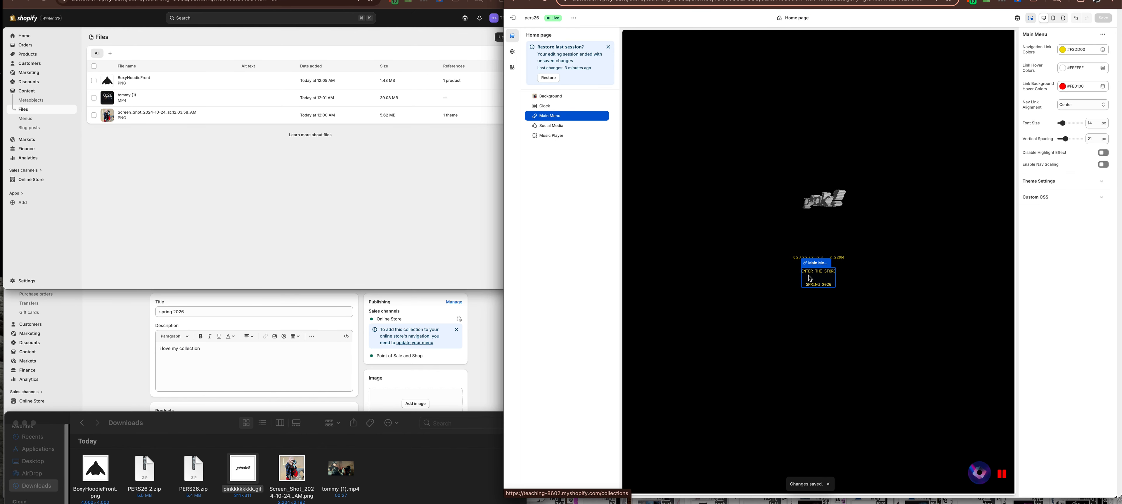
click(812, 277)
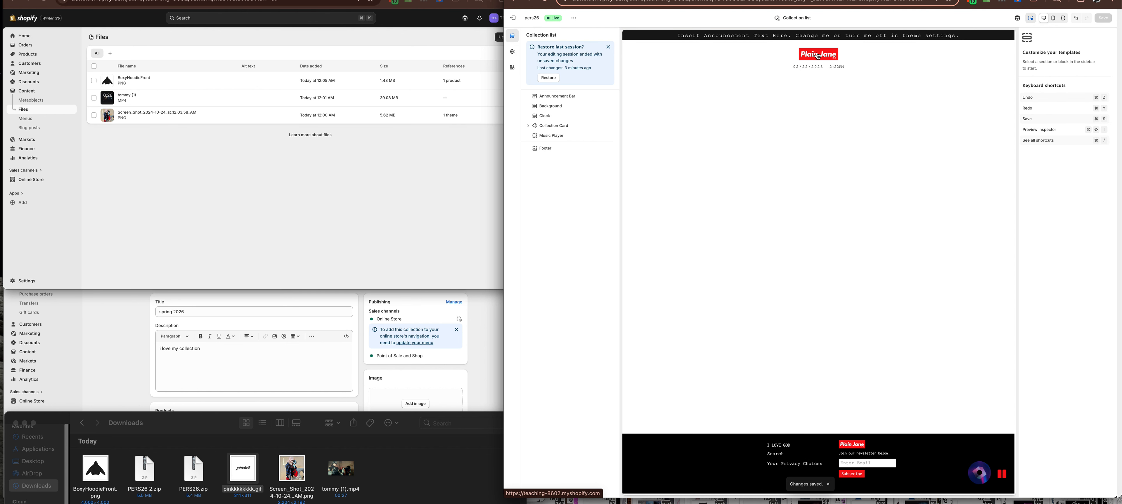
click(818, 56)
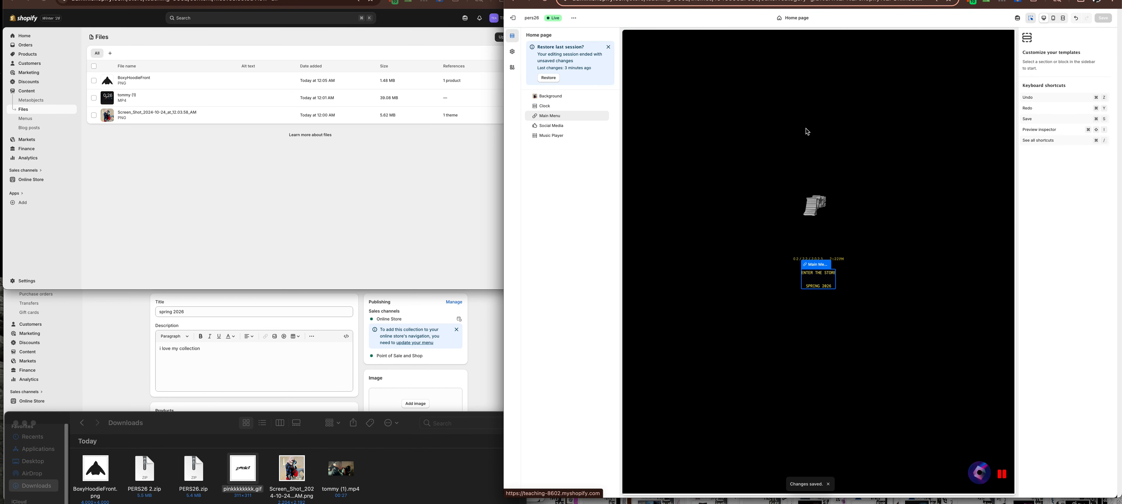
click(816, 276)
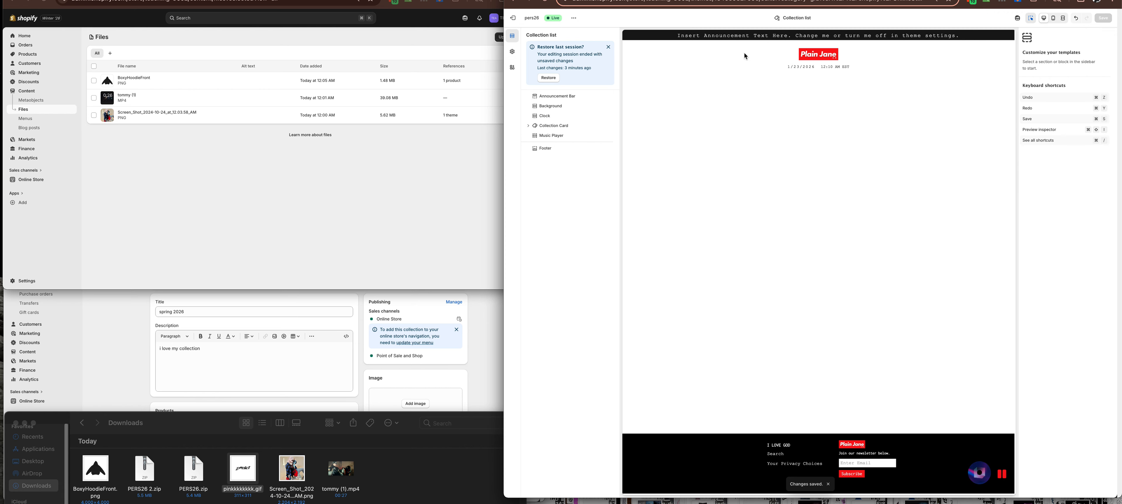
click(608, 47)
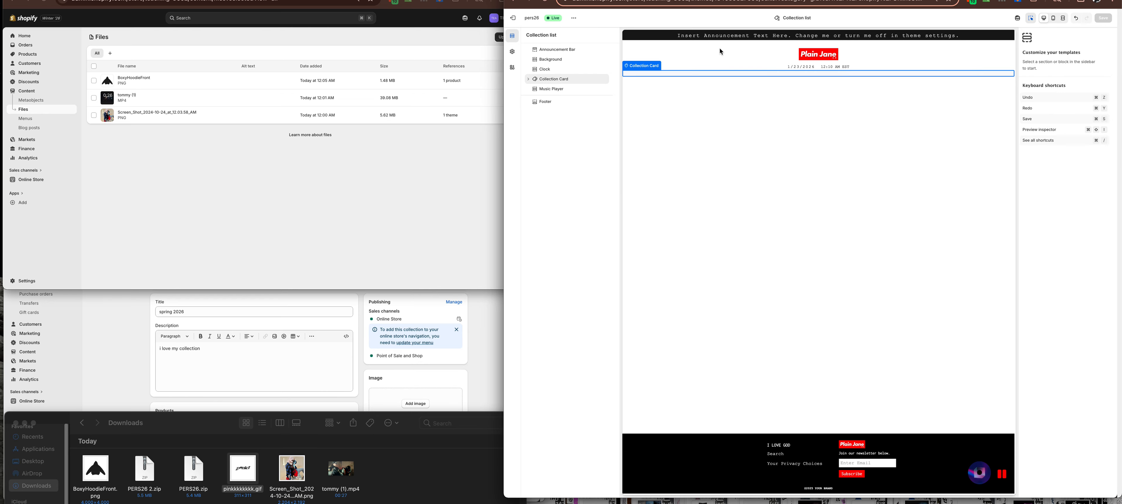
Assign the pinkkkkkkkk GIF as the Collection Page Logo in the theme's logo settings.
click(513, 52)
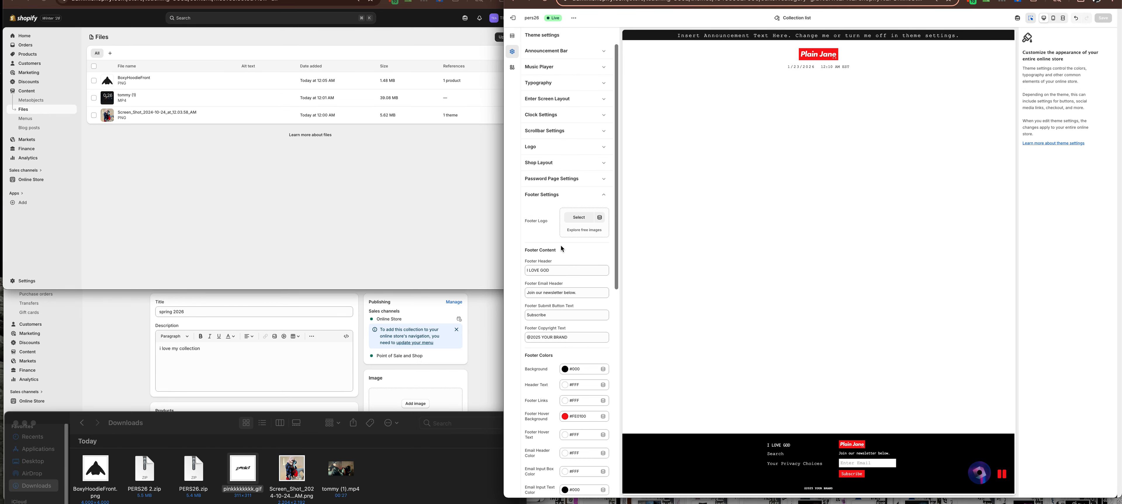
click(537, 148)
scroll(564, 209, down, 1)
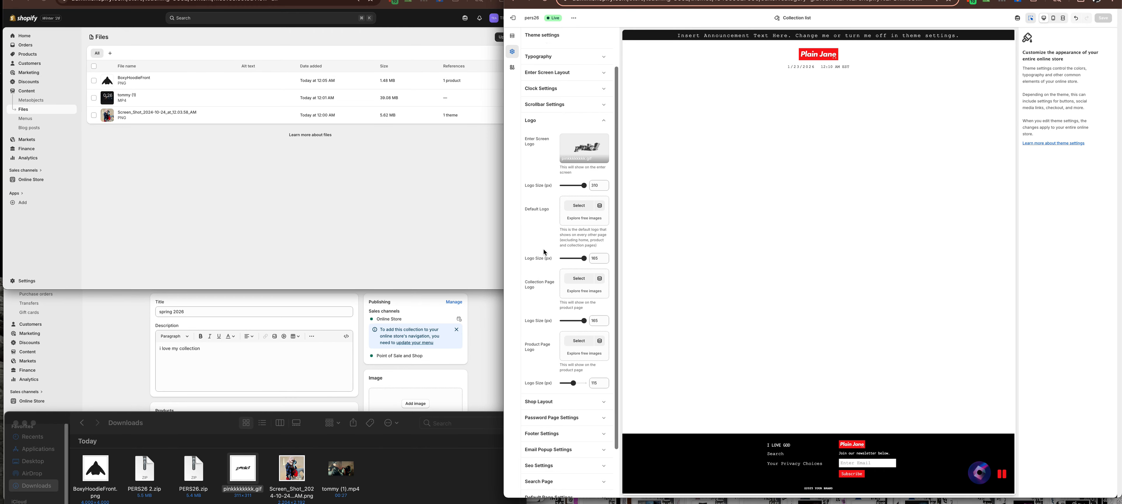
click(579, 279)
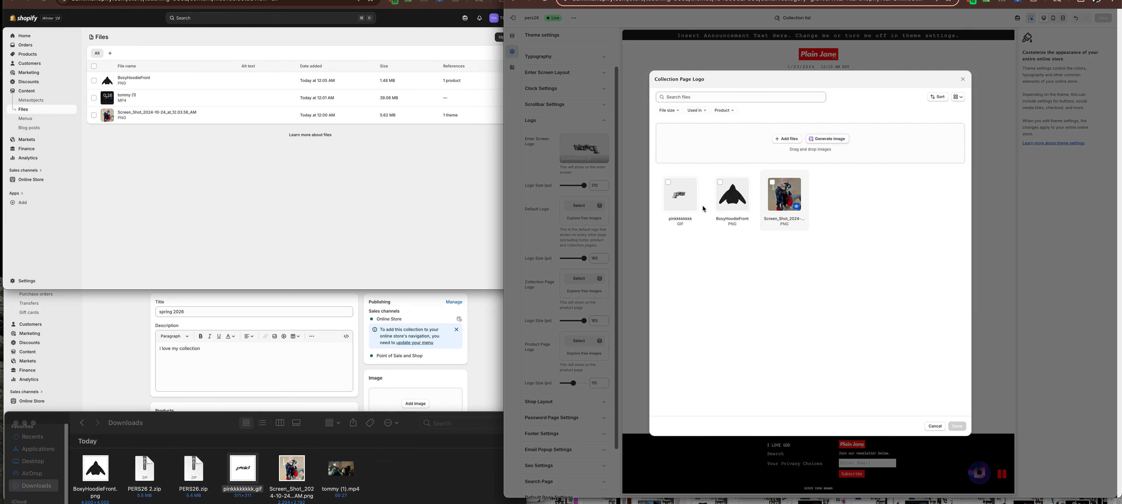
click(699, 207)
click(957, 426)
Assign the pinkkkkkkkk GIF as both the Default Logo and the Product Page Logo.
click(579, 206)
click(680, 205)
click(957, 426)
click(586, 344)
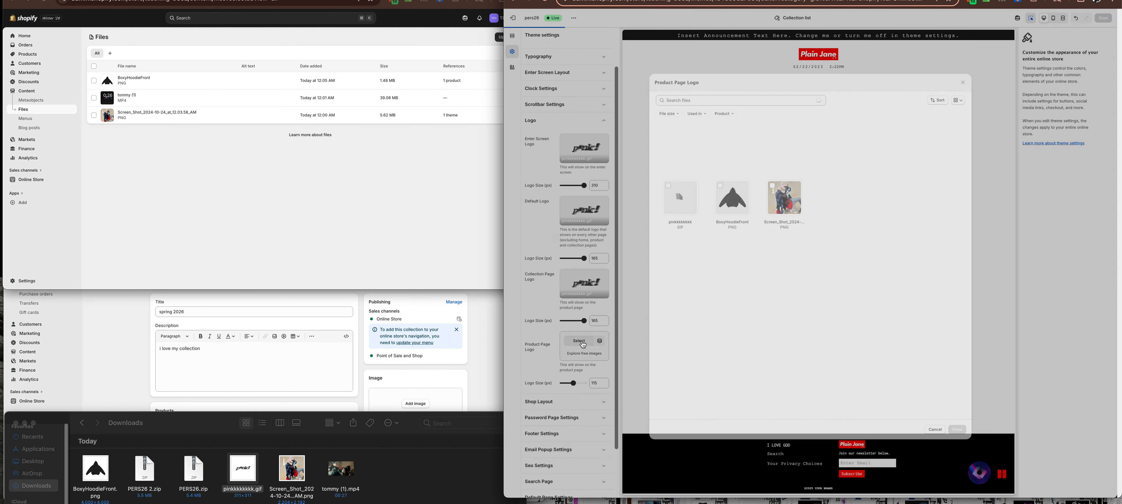
click(680, 203)
click(952, 426)
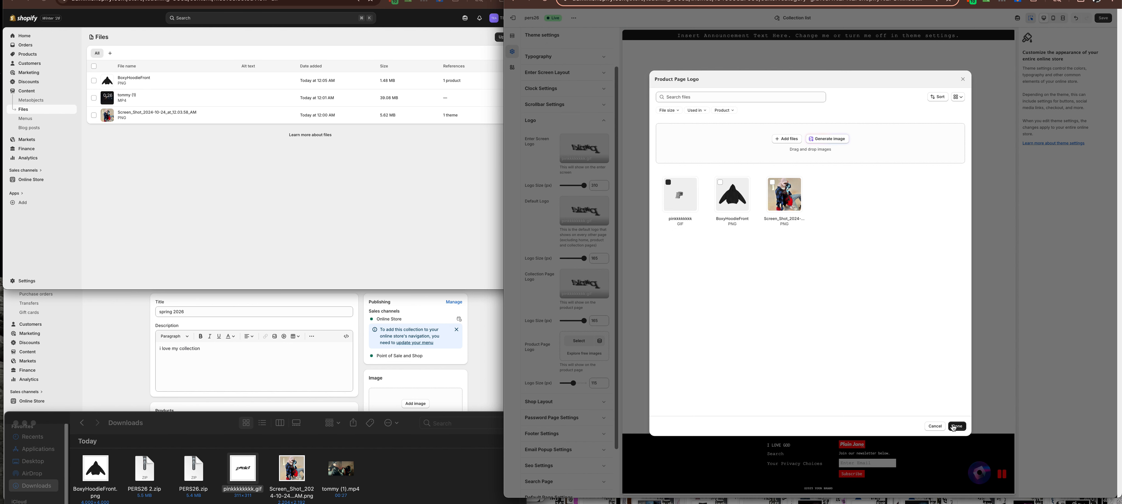
Save the theme's logo changes.
click(793, 18)
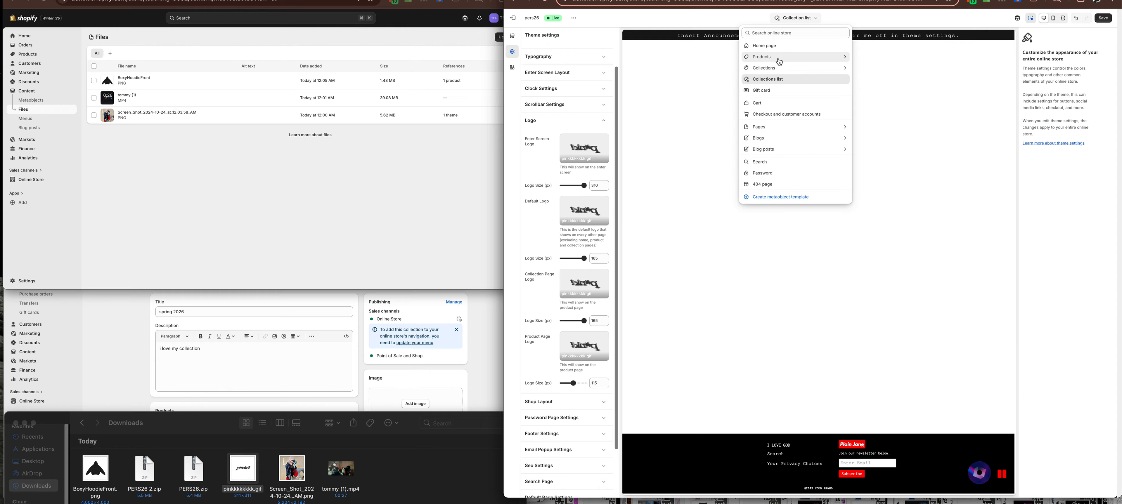
click(1032, 77)
click(1101, 21)
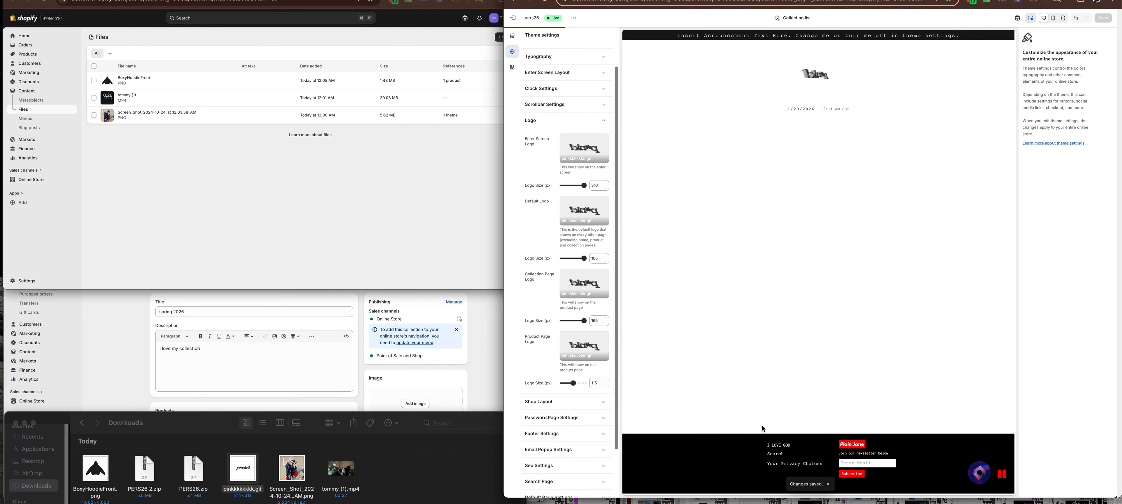
Review the theme's footer settings, select the Footer section in the preview and expand its theme settings.
click(574, 436)
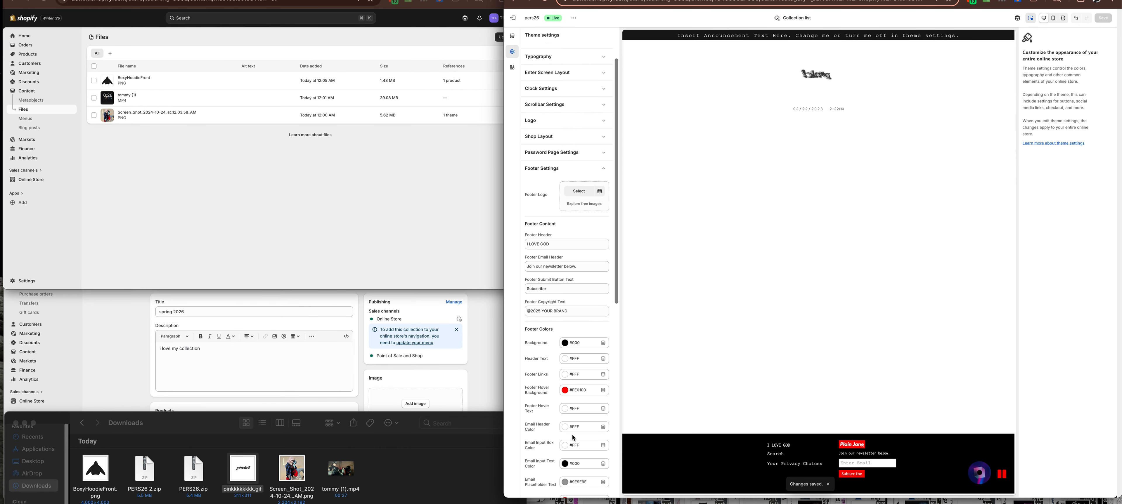
scroll(573, 438, down, 5)
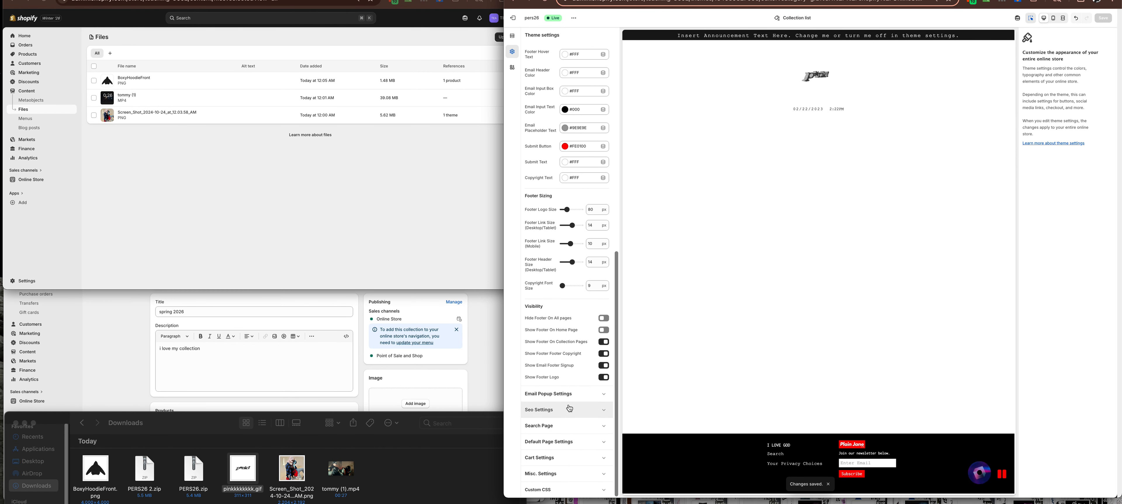
scroll(570, 405, up, 1)
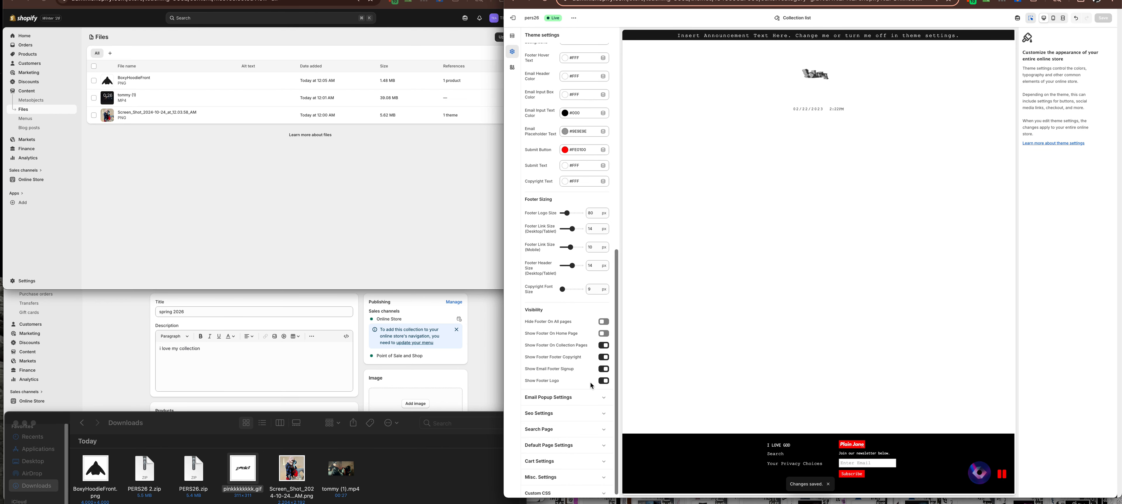
scroll(584, 382, up, 6)
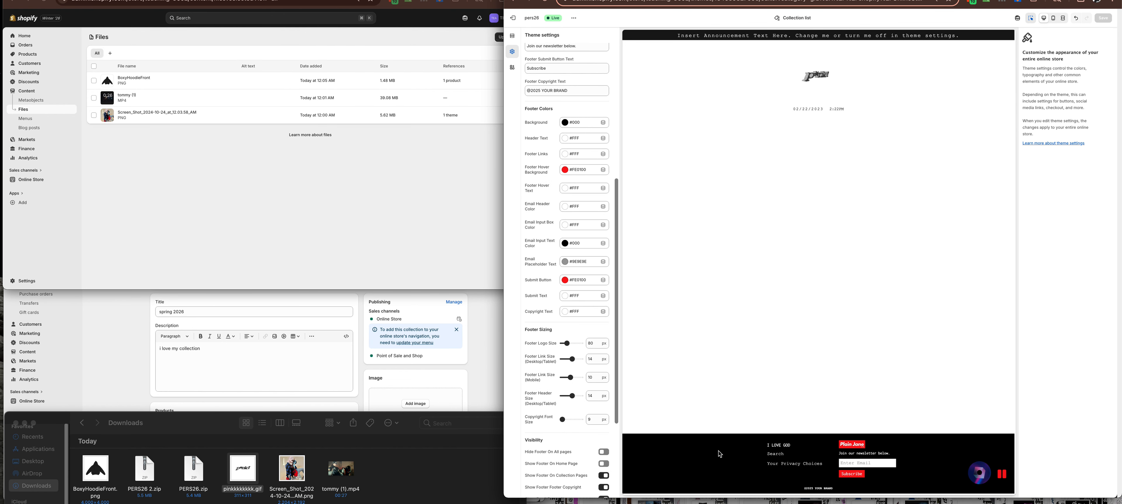
click(736, 457)
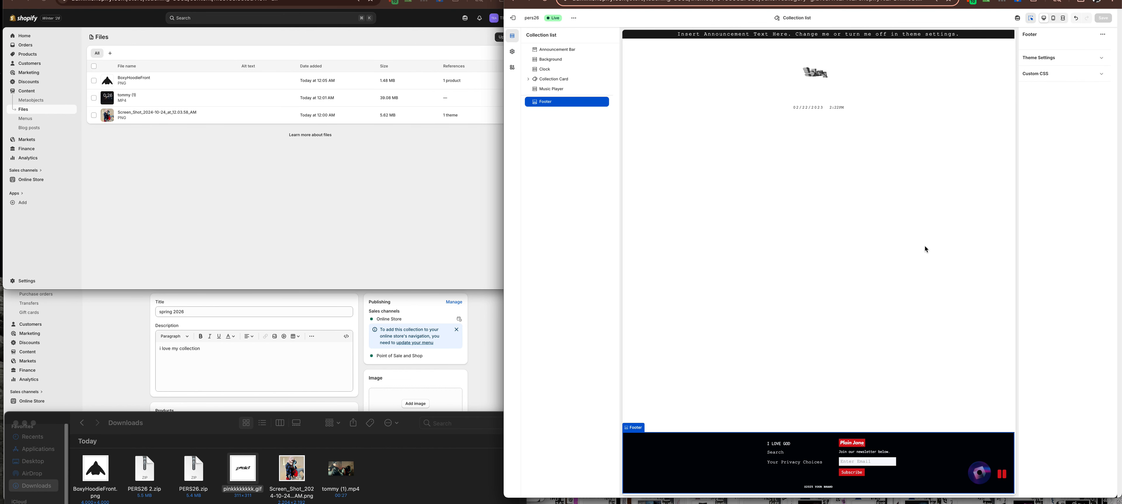
click(1090, 62)
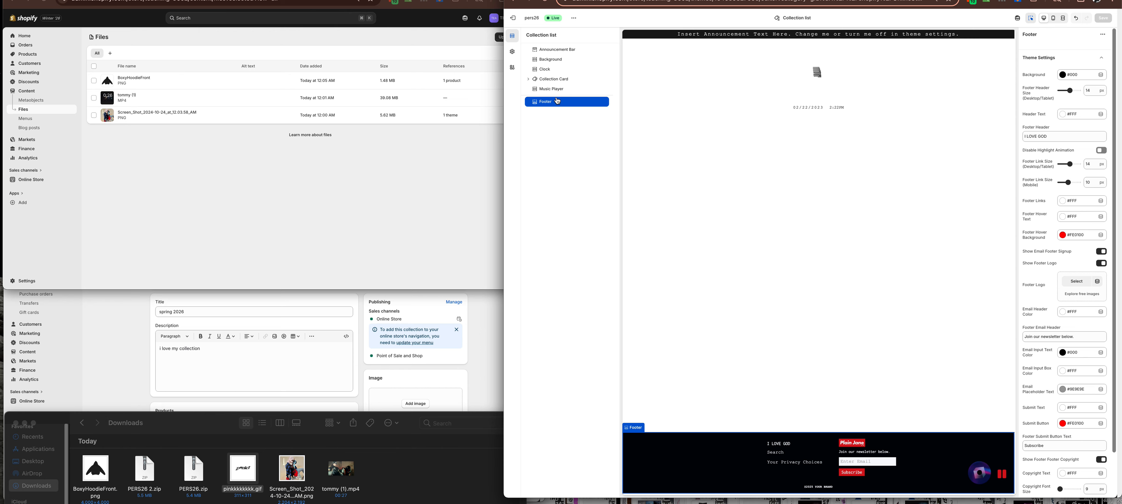
Assign the pinkkkkkkkk GIF as the Footer Logo.
click(800, 19)
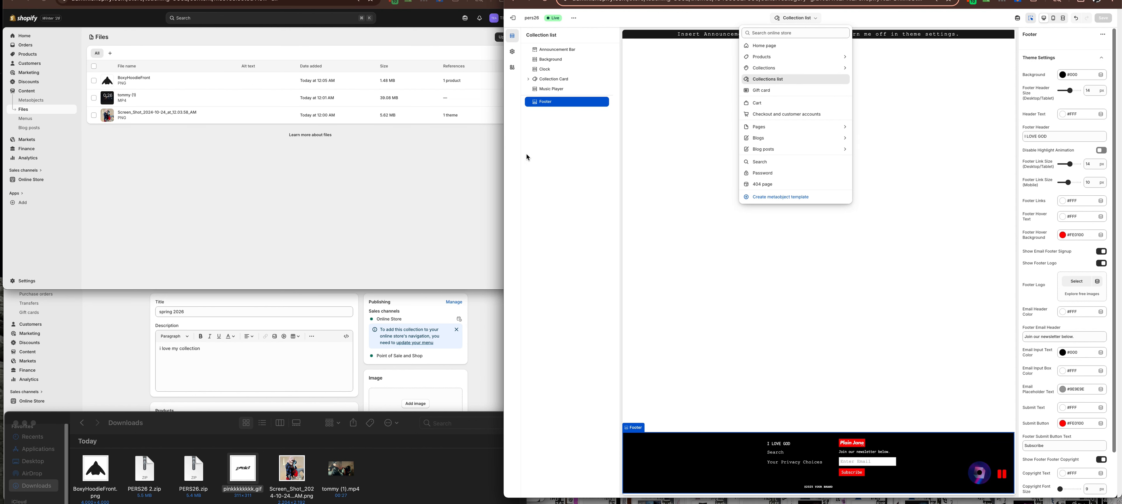
click(549, 107)
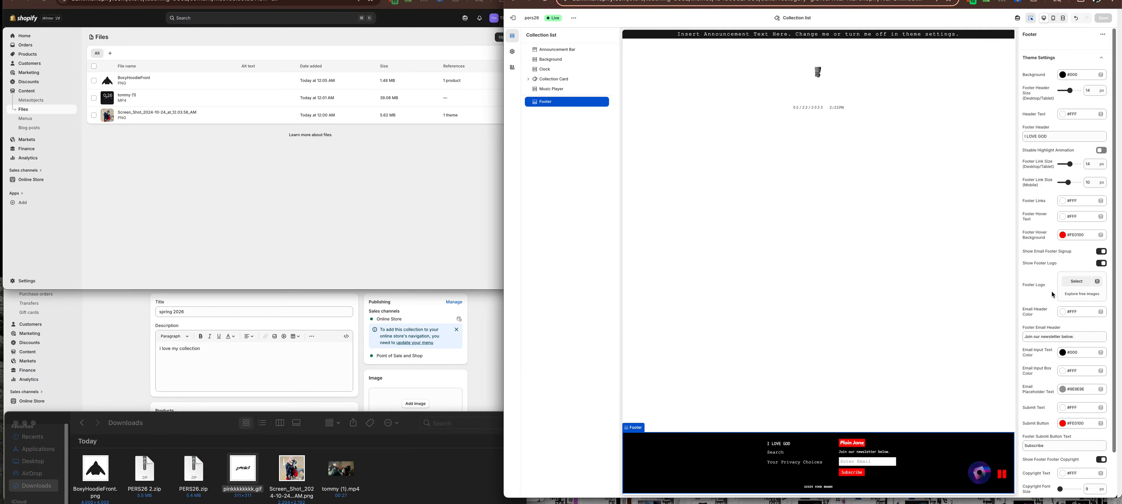
click(1076, 281)
click(680, 194)
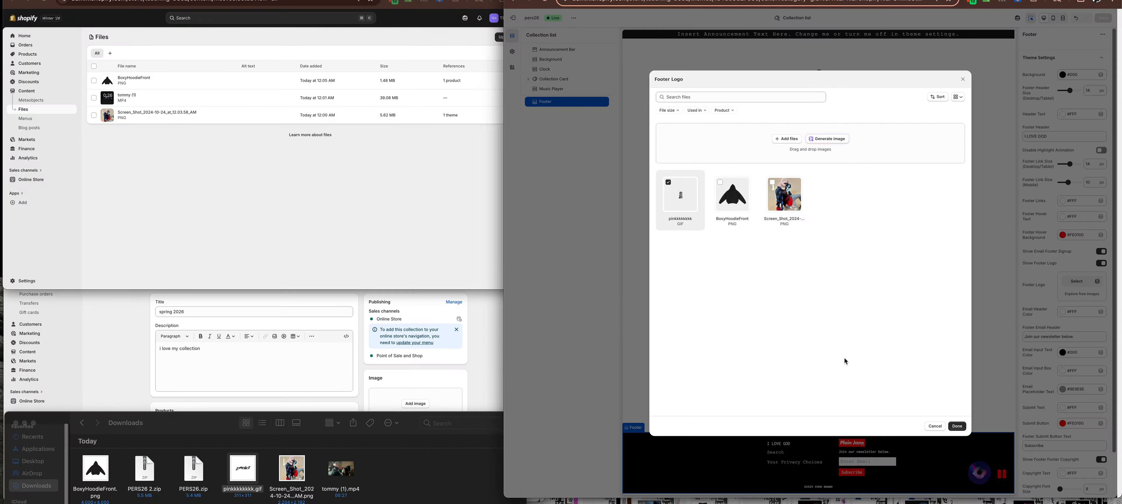
click(957, 426)
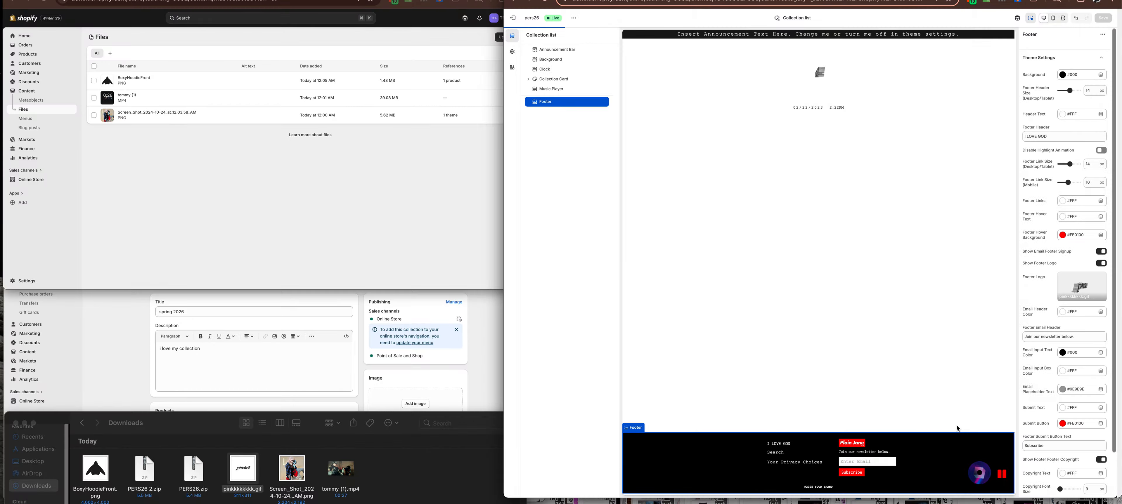
Open the general theme settings and review the Typography options for paragraph, header, button, enter page and countdown fonts.
click(512, 52)
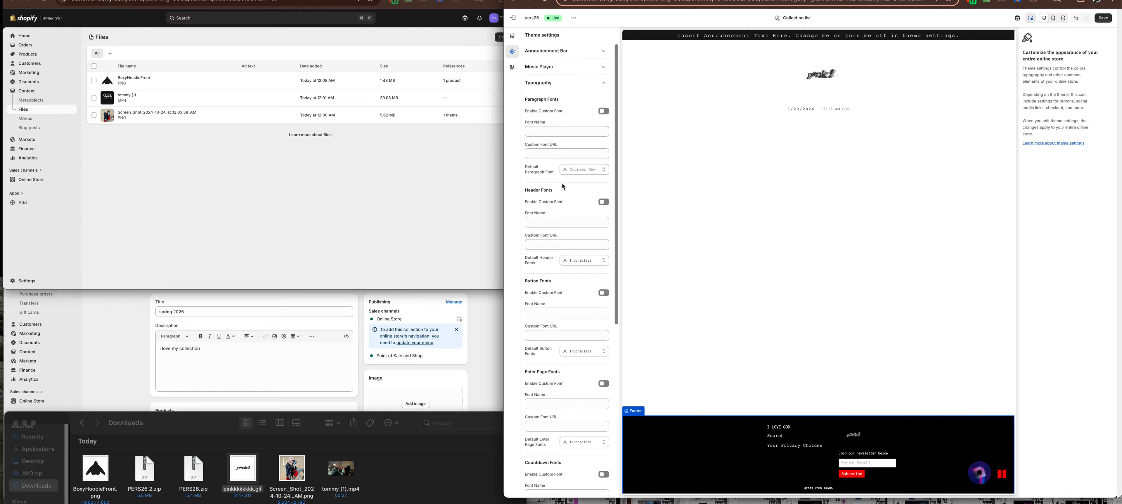
click(567, 83)
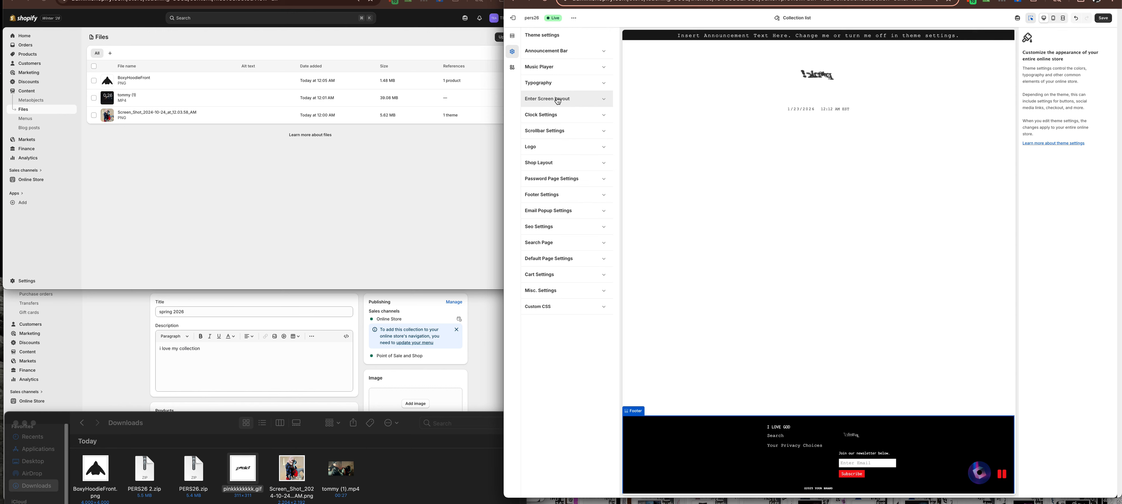
click(556, 84)
scroll(550, 216, down, 5)
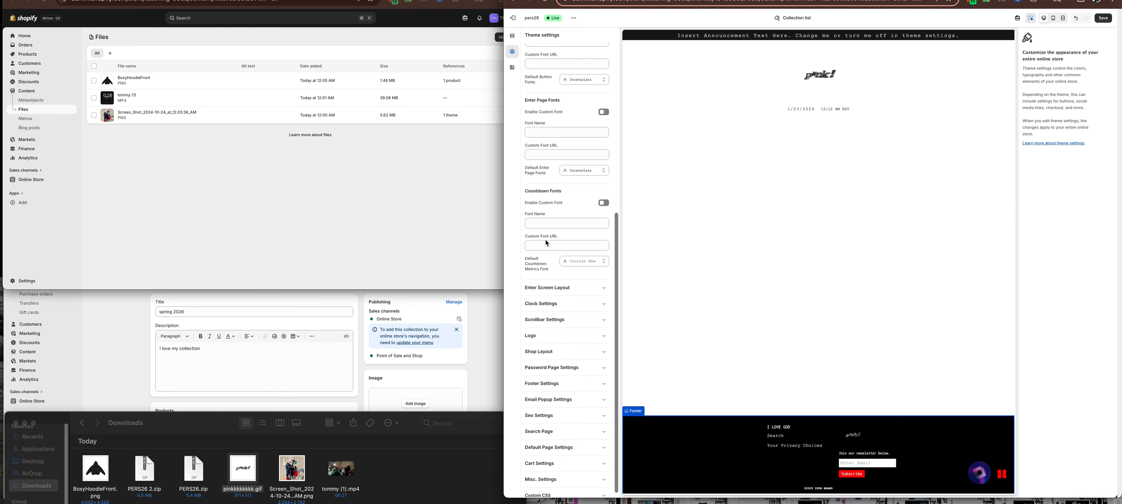
scroll(545, 240, down, 1)
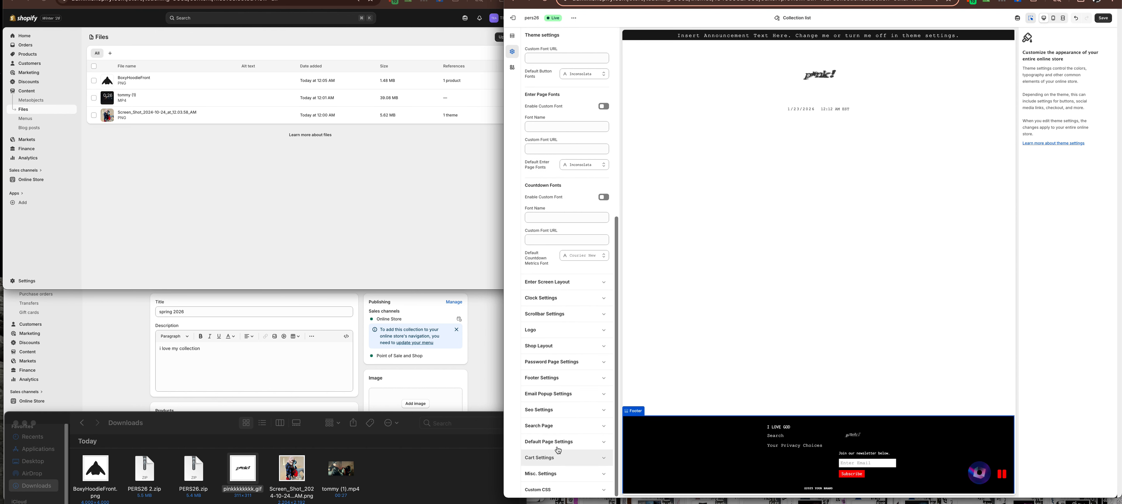
scroll(558, 429, up, 20)
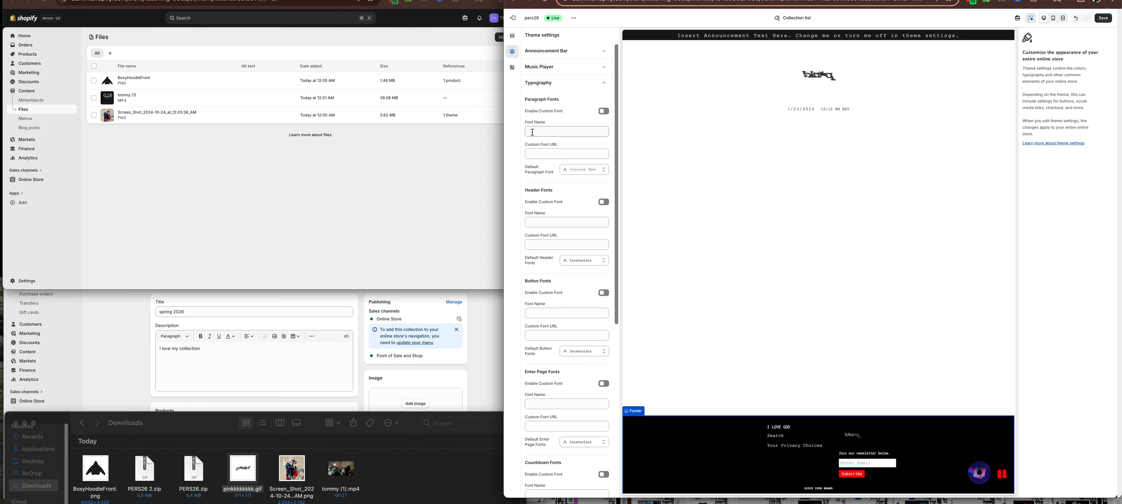
click(606, 86)
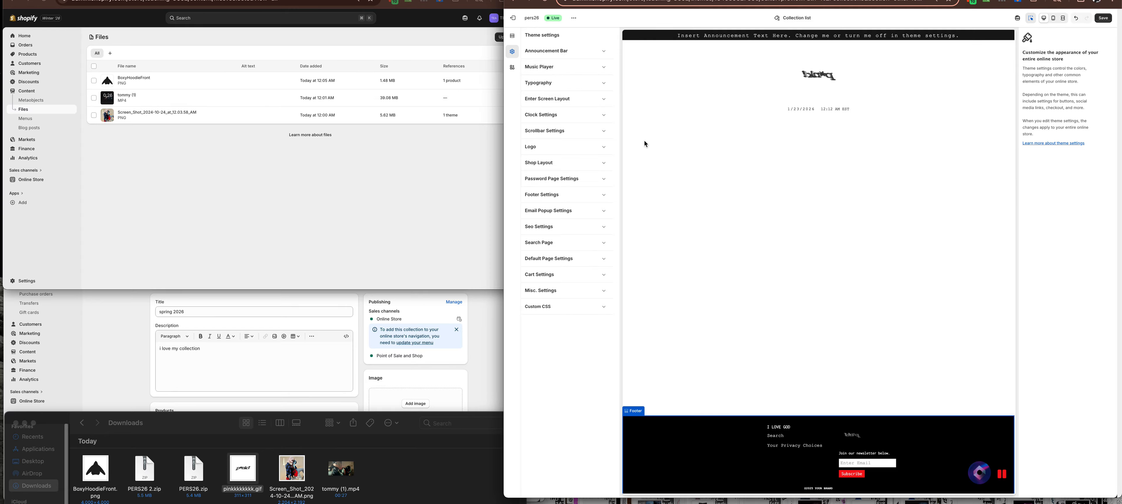
Switch the preview to the Home page and set the announcement bar's Home Page background to bright red.
click(793, 18)
click(766, 46)
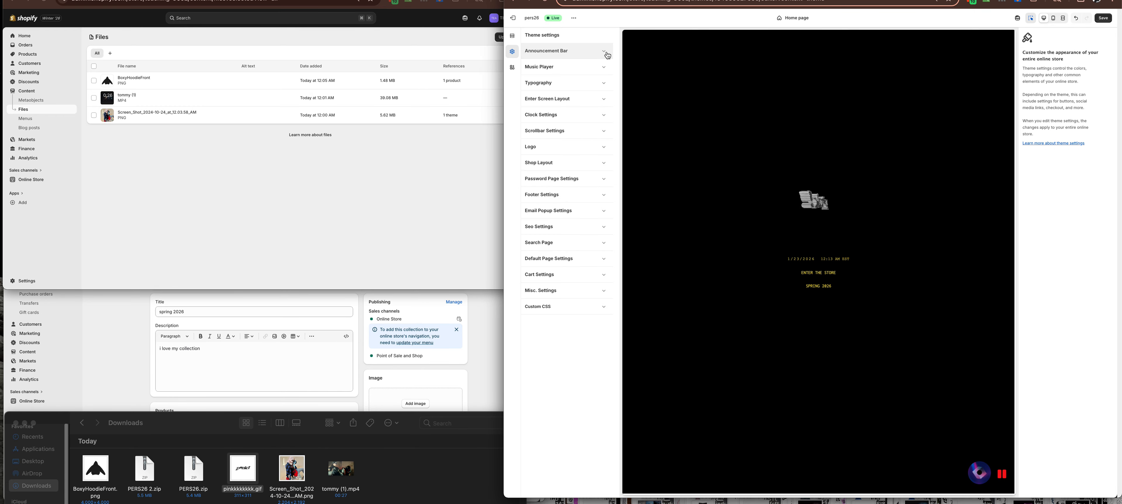
click(595, 55)
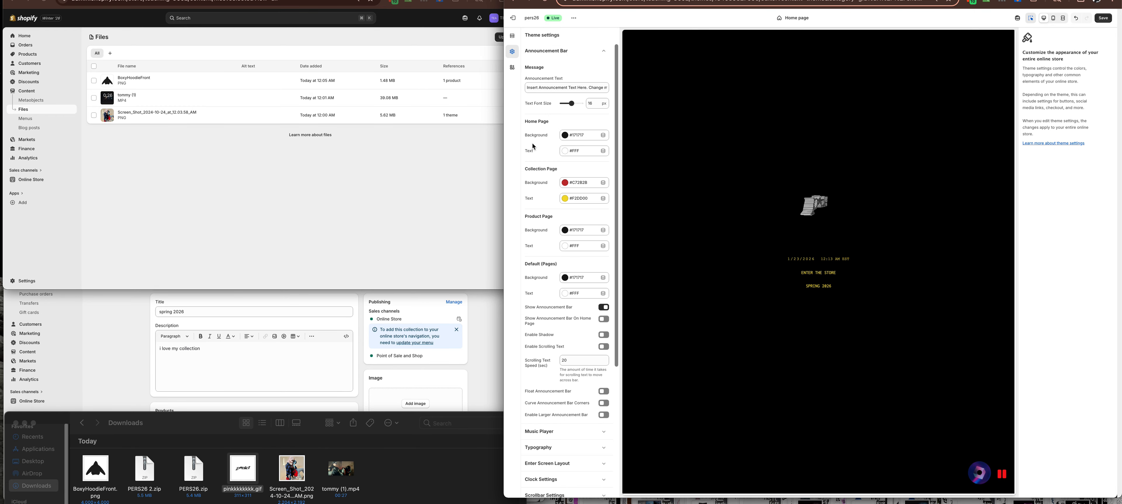
scroll(547, 170, down, 4)
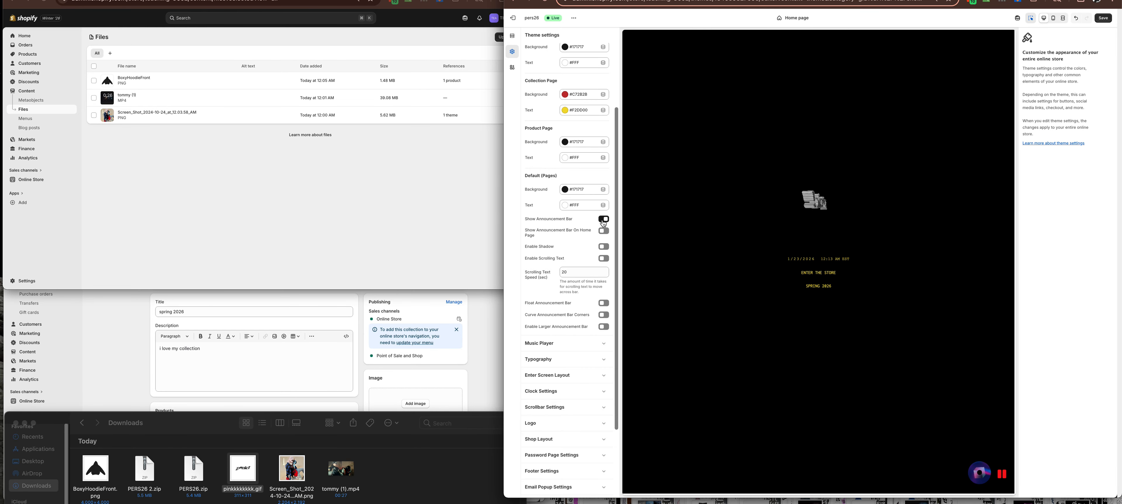
scroll(566, 191, up, 2)
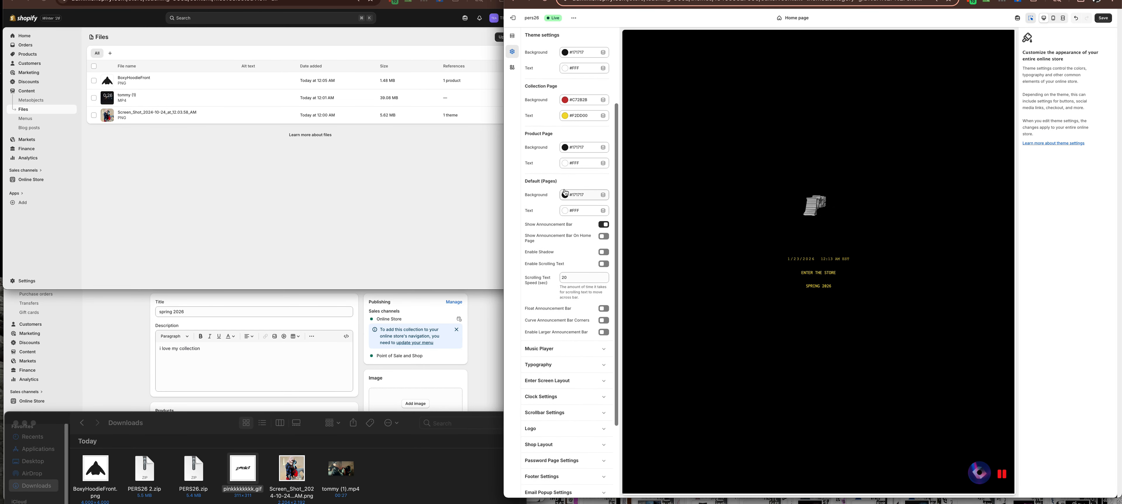
click(571, 73)
mouse_move(587, 116)
mouse_down()
mouse_move(595, 87)
mouse_move(612, 89)
mouse_up()
scroll(614, 67, up, 3)
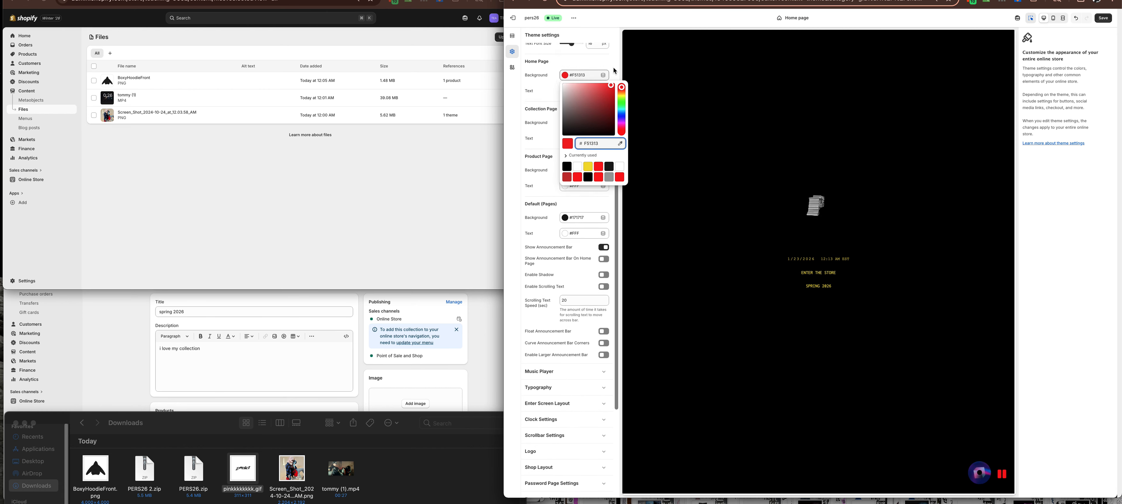
click(530, 111)
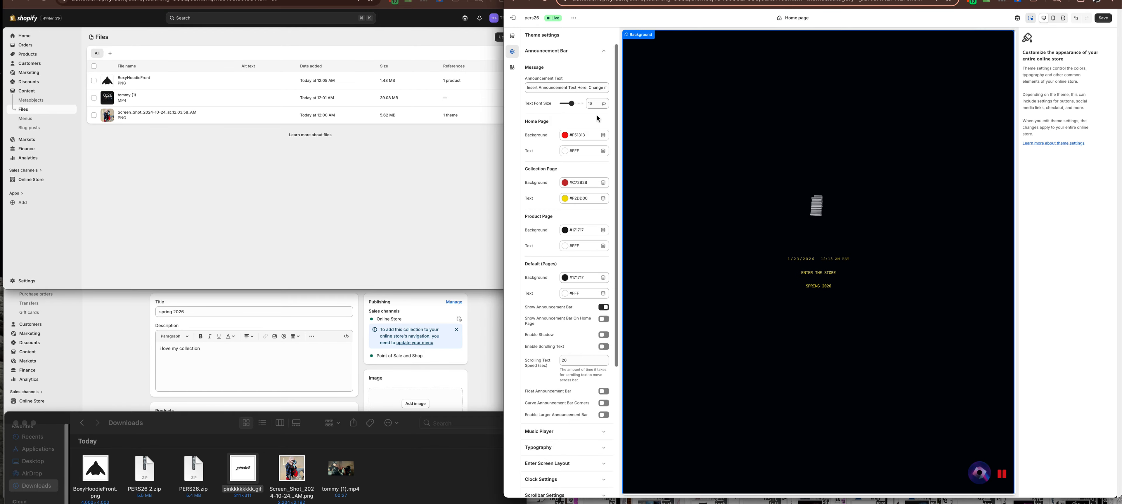
Enable Show Announcement Bar On Home Page and save the theme changes.
scroll(551, 174, down, 3)
scroll(550, 170, down, 1)
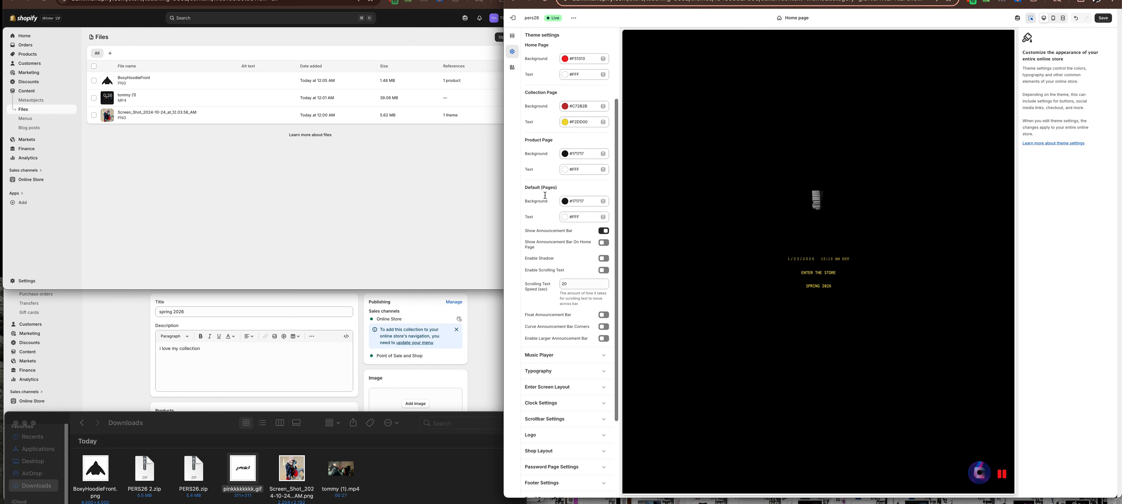
click(604, 229)
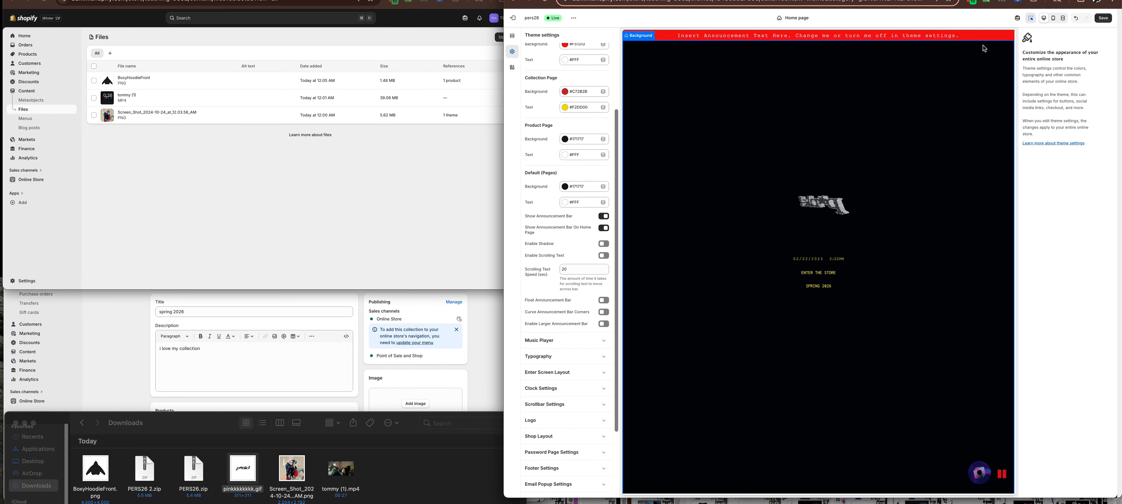
click(1106, 22)
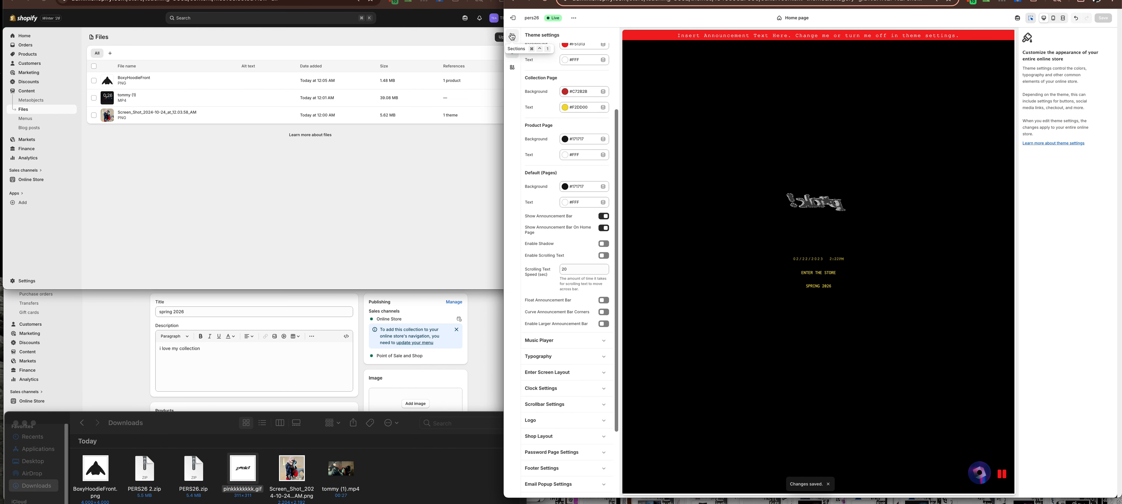
Review the home page sections and the theme's Custom CSS, Misc. Settings and Cart Settings.
click(514, 53)
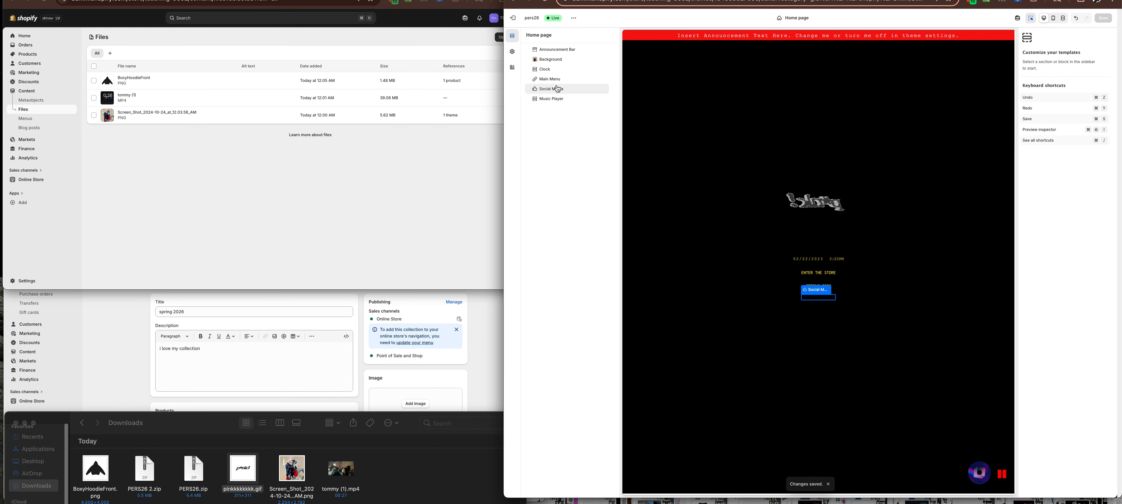
click(514, 54)
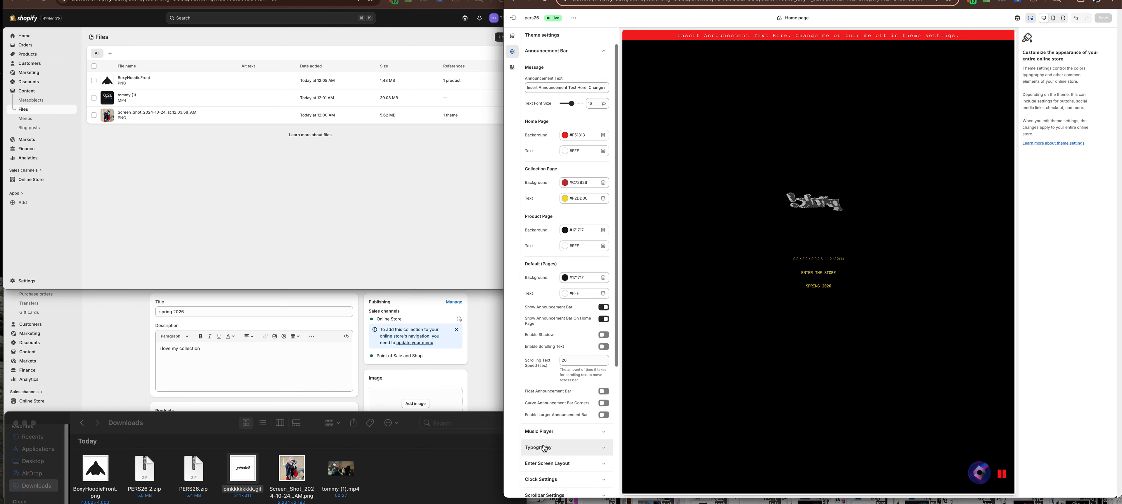
scroll(553, 446, down, 5)
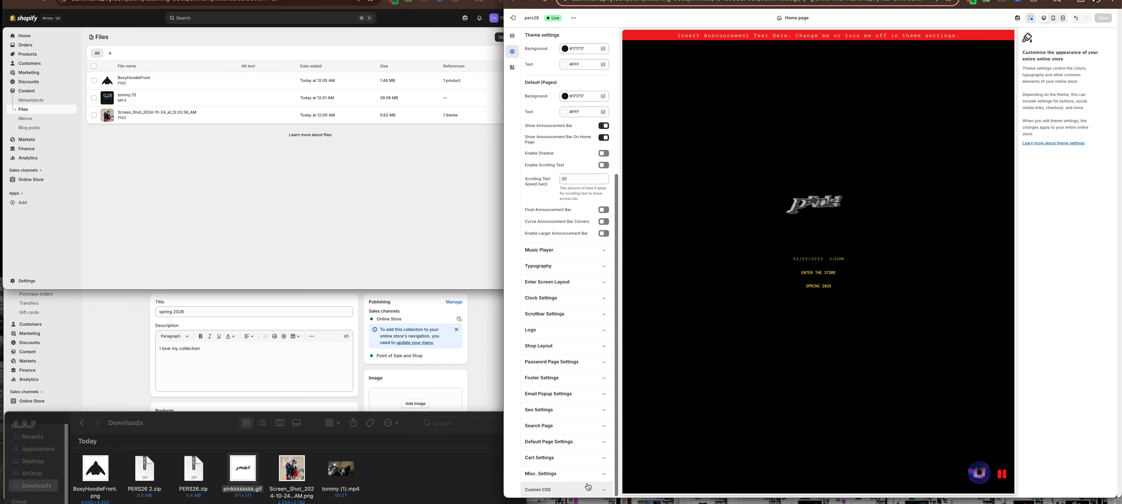
click(596, 491)
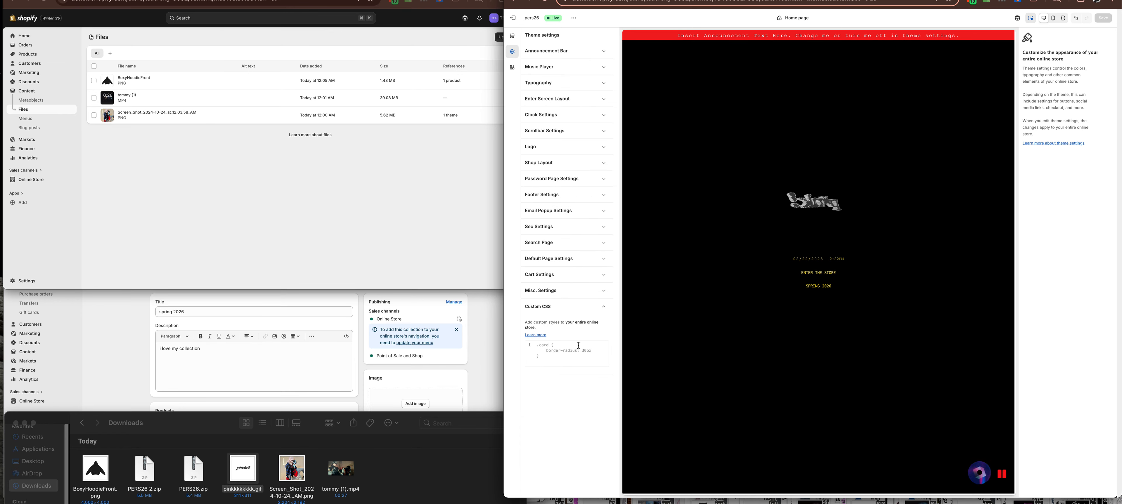
click(575, 291)
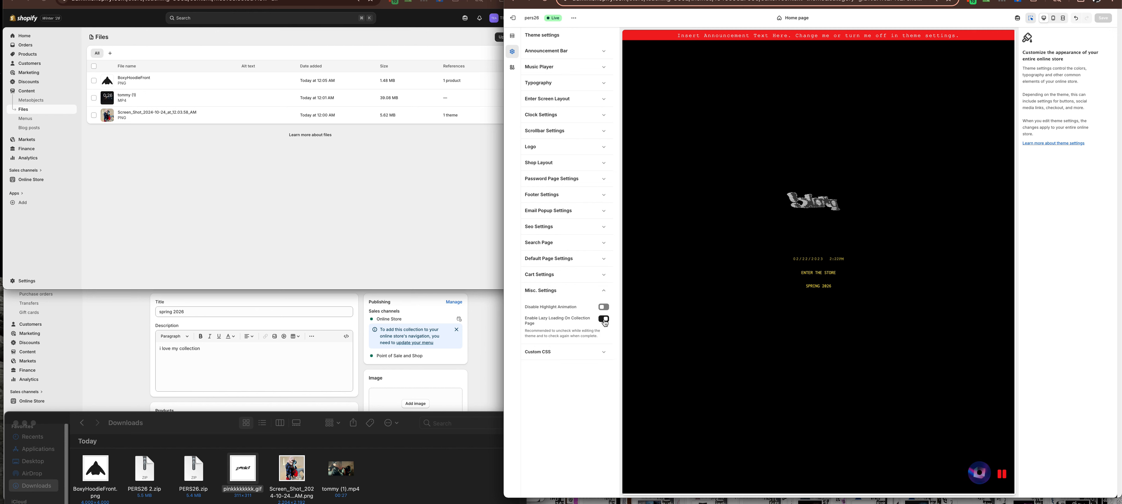
click(601, 278)
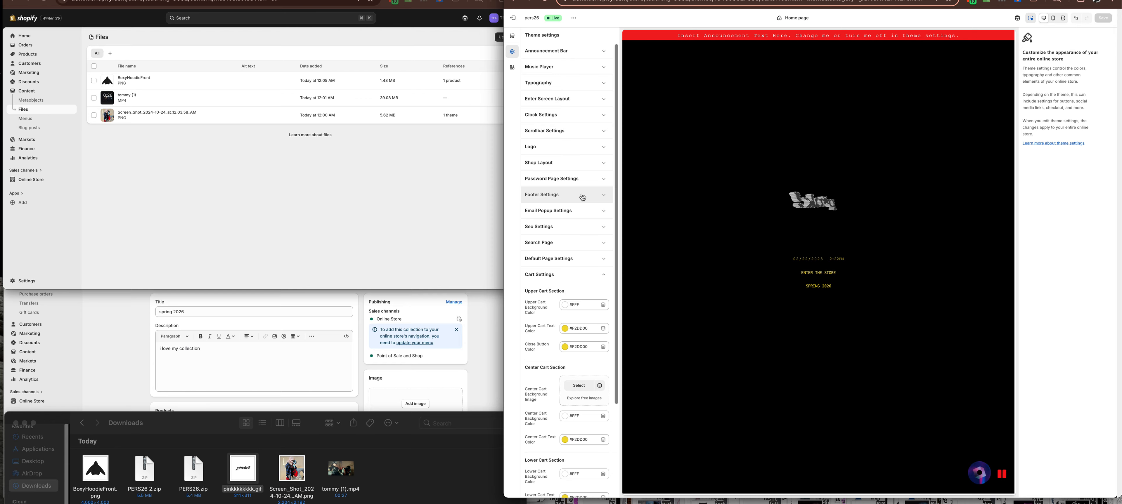
click(514, 37)
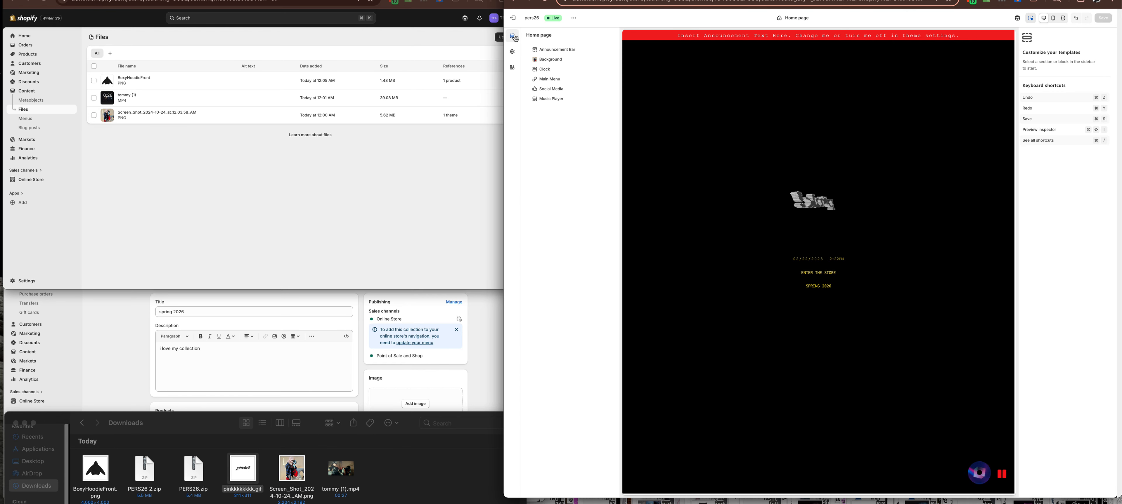
Set the Shop Layout's Collection Style to Plain Jane 2.0 and select the ENTER THE STORE link in the preview.
click(512, 51)
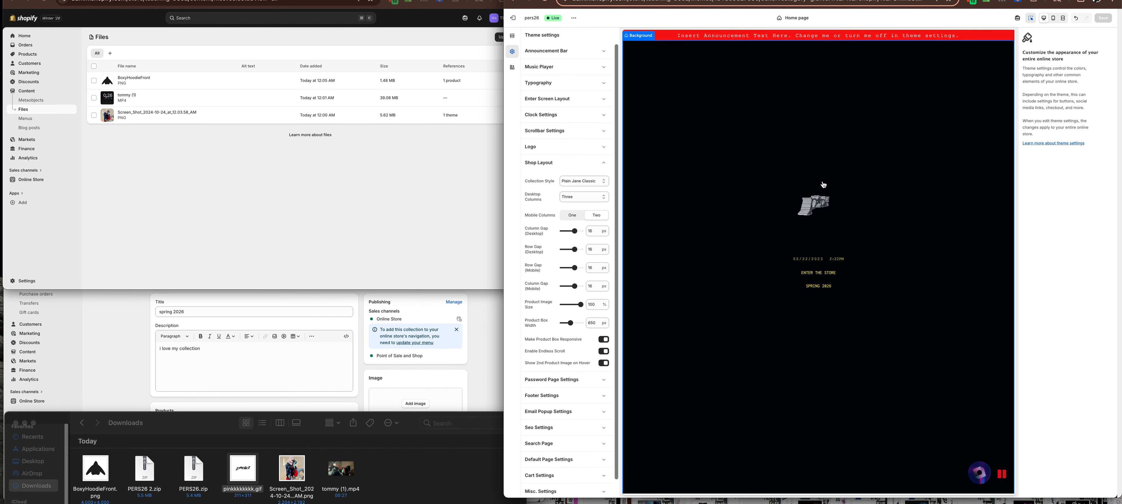
click(582, 181)
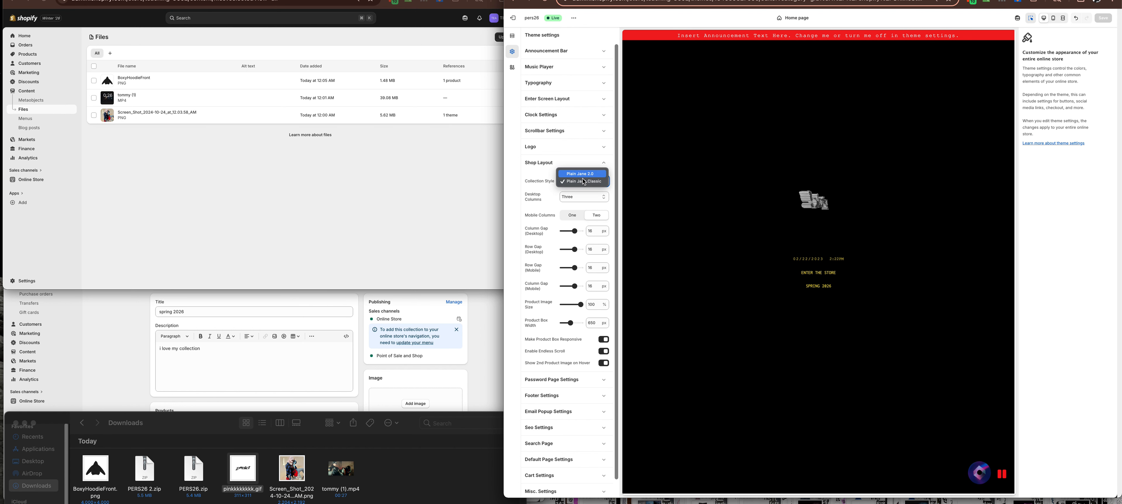
click(580, 174)
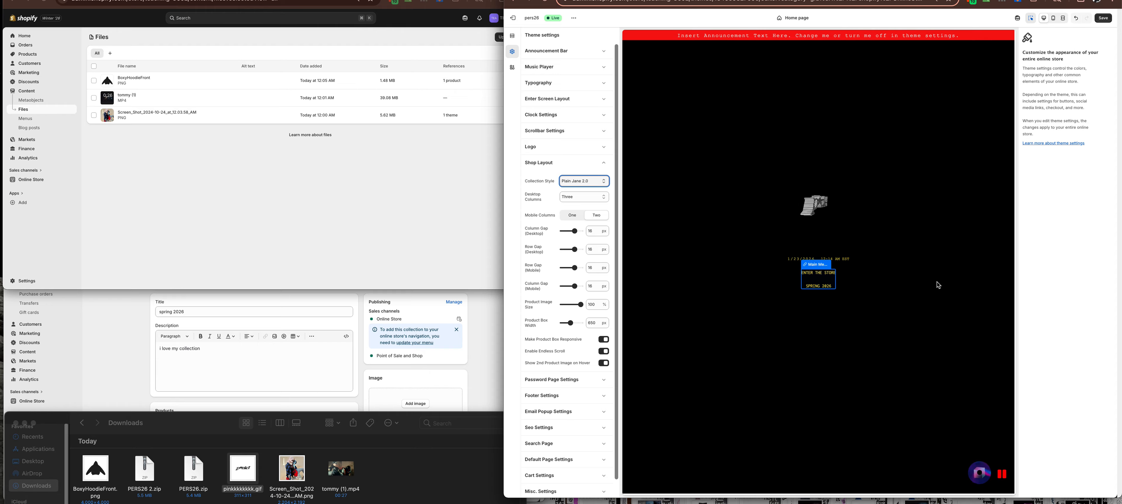
click(818, 274)
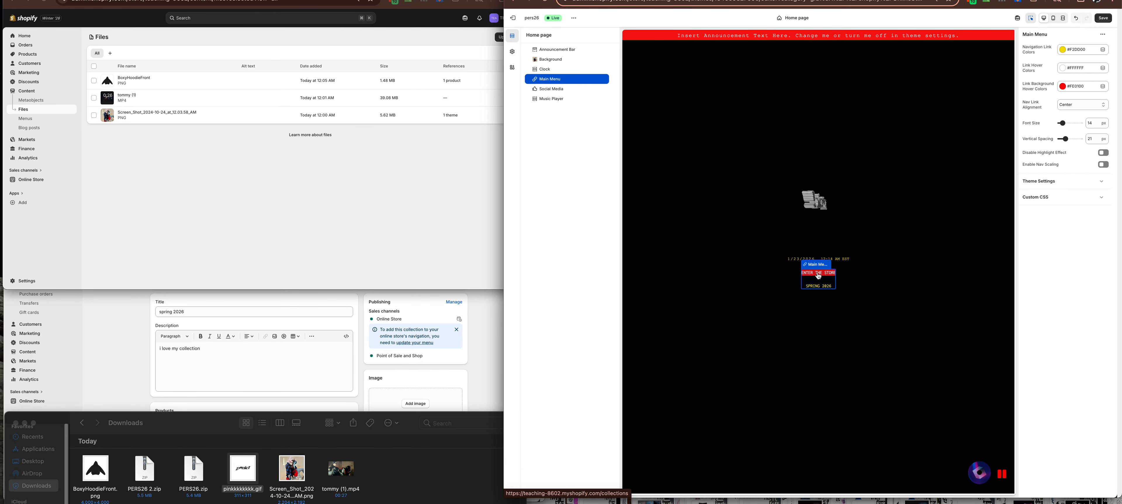